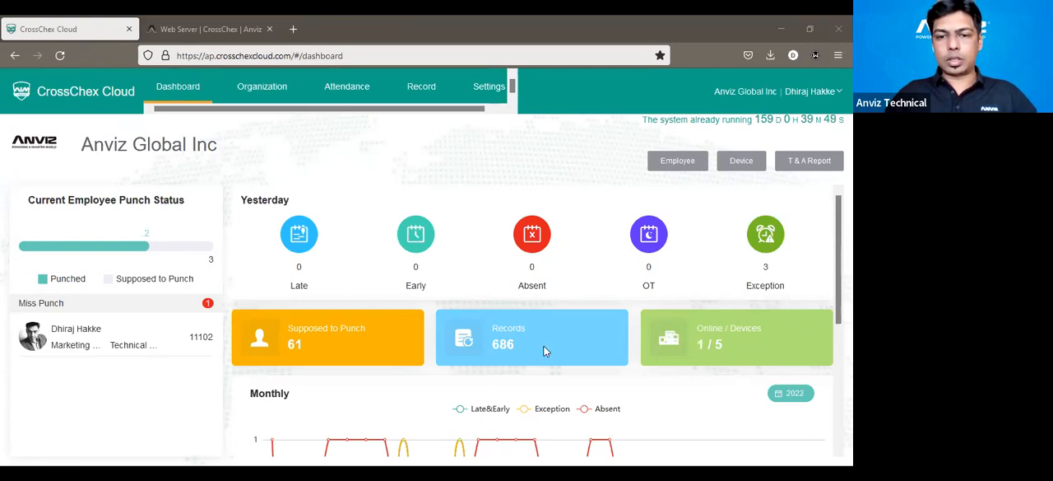
pyautogui.scroll(-3, 355, 354)
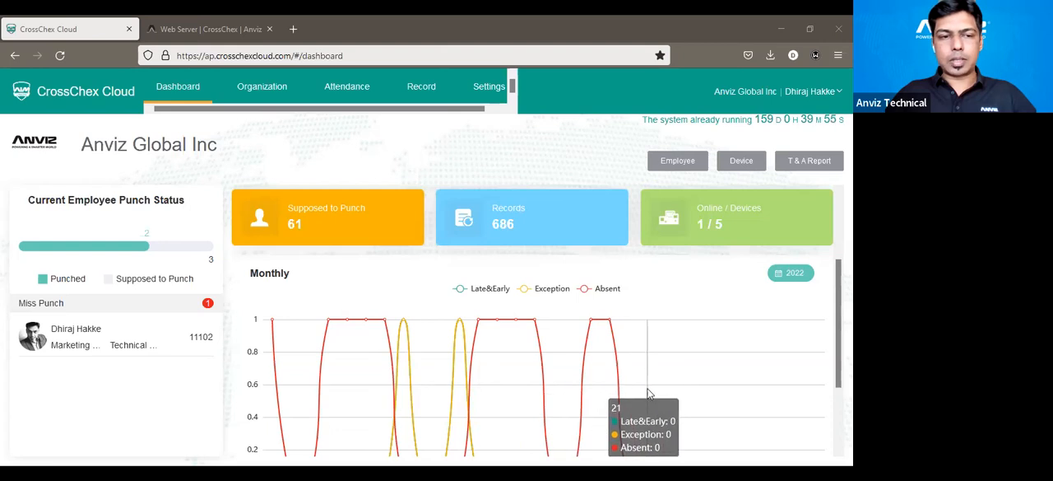
pyautogui.scroll(3, 296, 369)
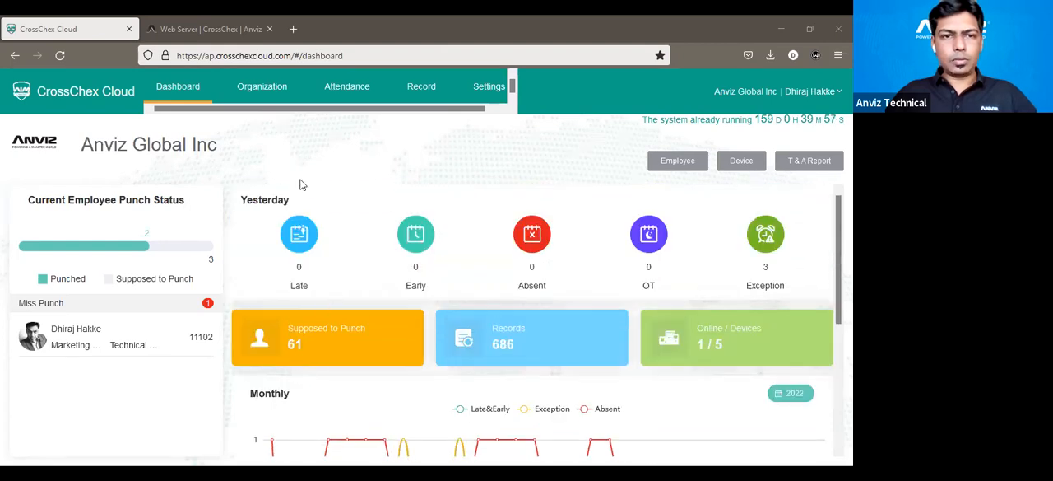
# Open the attendance T & A parameters and examine the Normal rule's time unit options, minimum and round-off control.
pyautogui.click(329, 98)
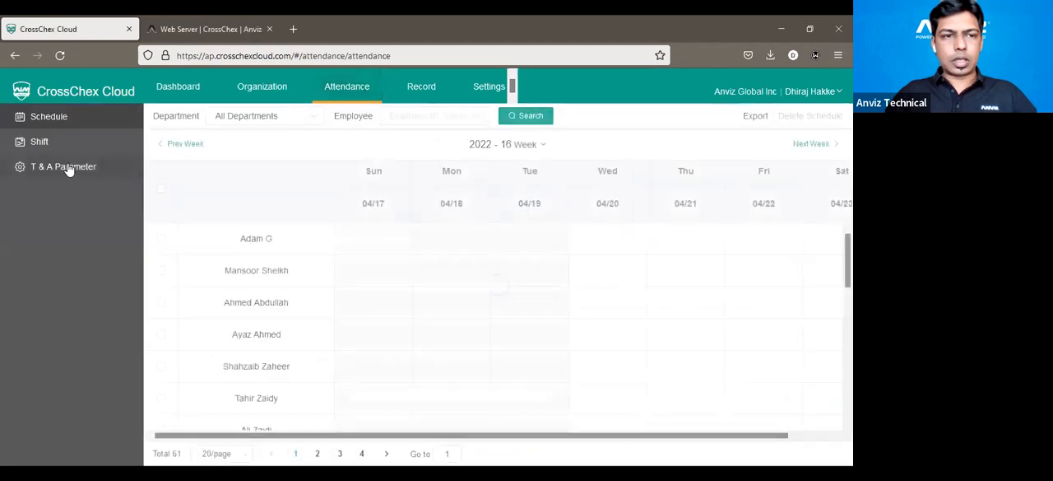
pyautogui.click(67, 174)
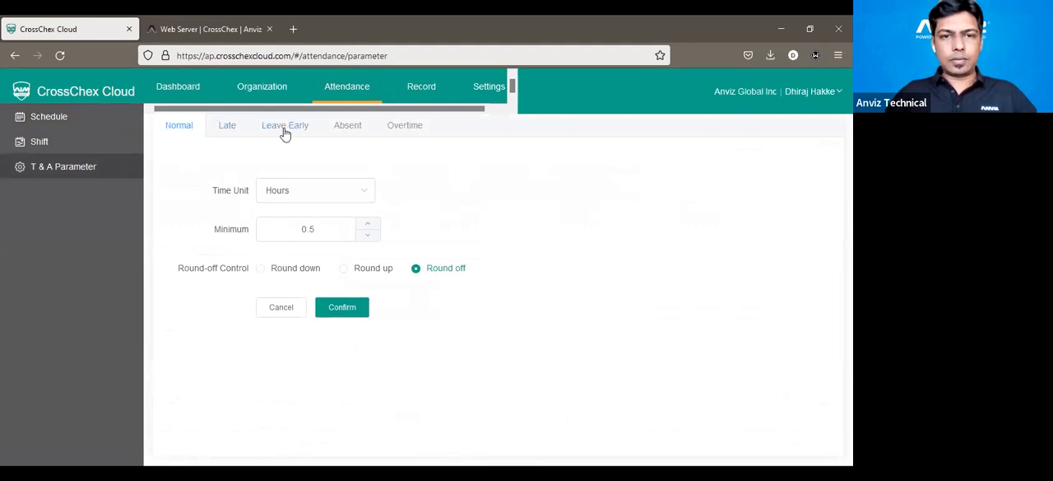
pyautogui.click(303, 195)
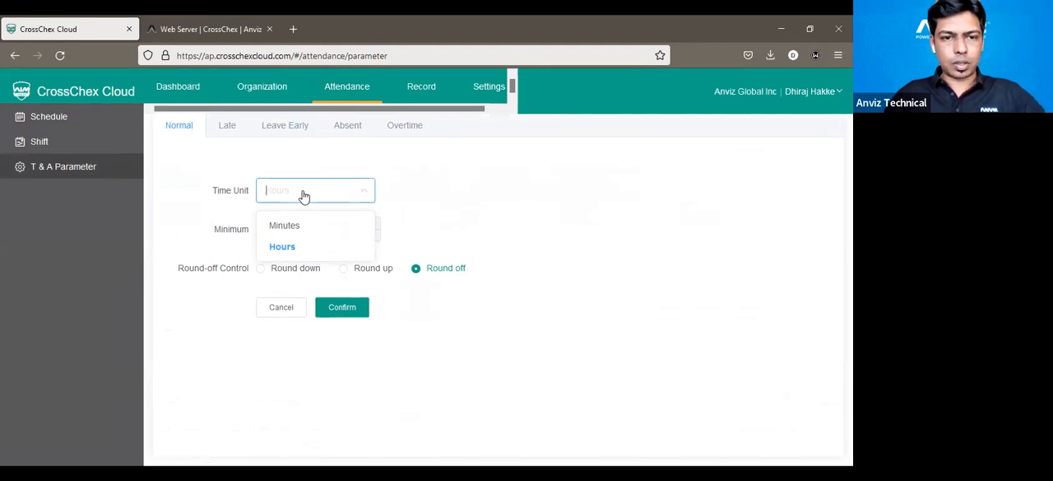
pyautogui.click(439, 212)
pyautogui.moveTo(325, 227); pyautogui.dragTo(302, 222)
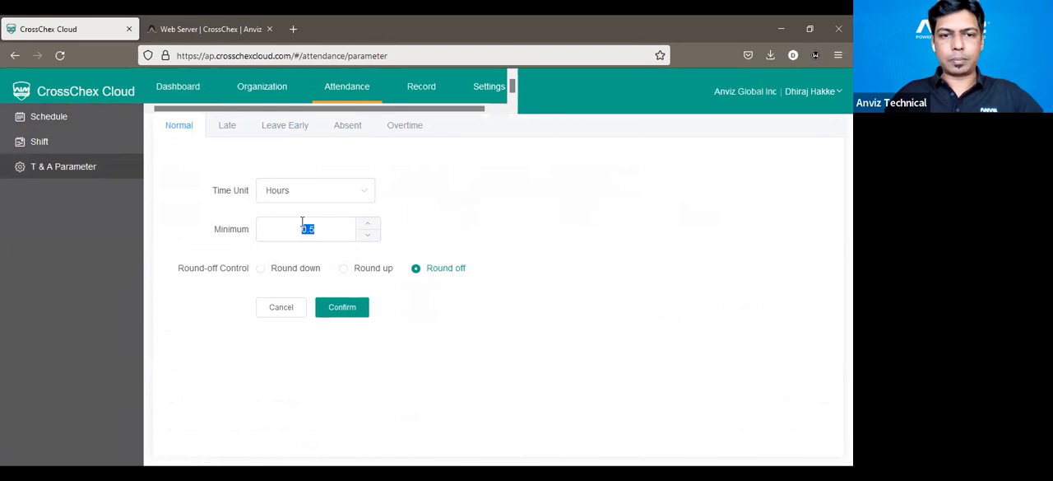
pyautogui.click(505, 226)
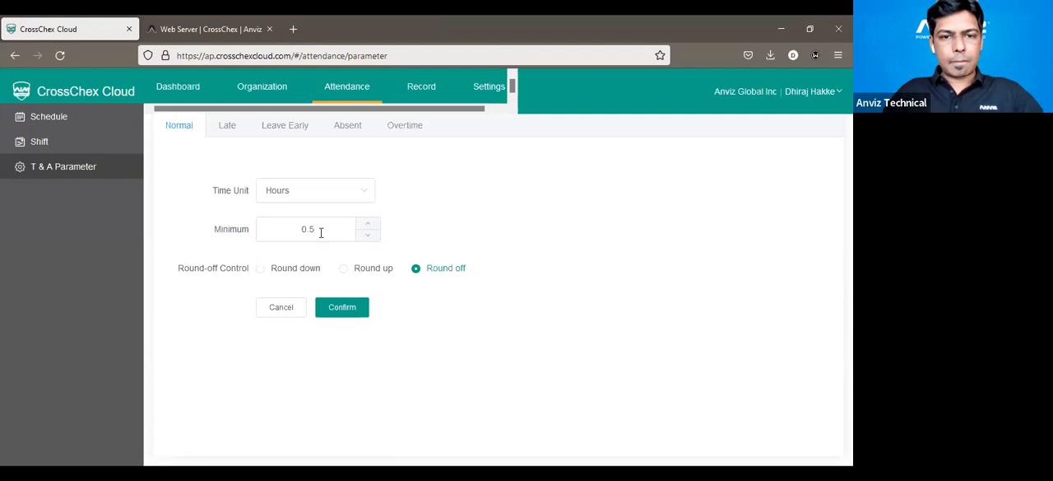
# Examine the time unit, minimum and round-off settings for Late, Leave Early, Absent and Overtime.
pyautogui.click(236, 127)
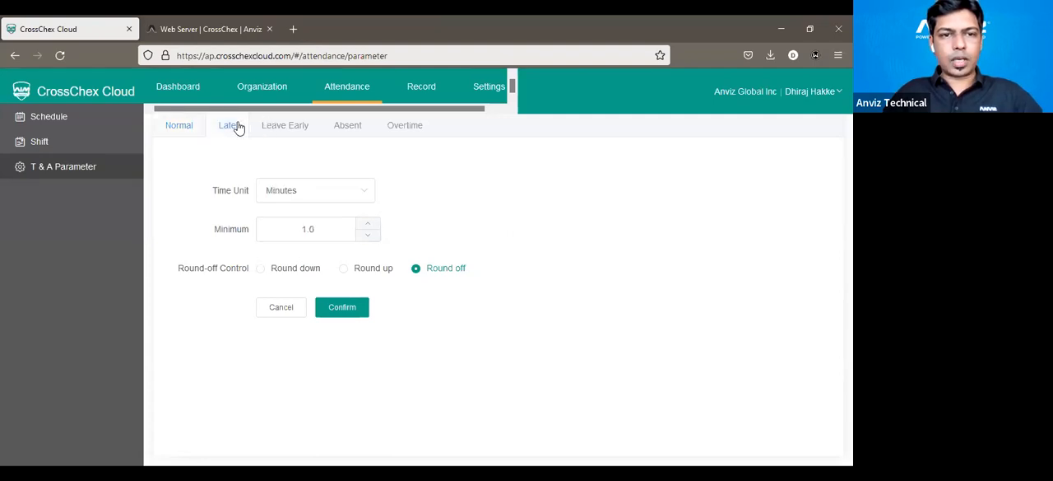
pyautogui.click(317, 199)
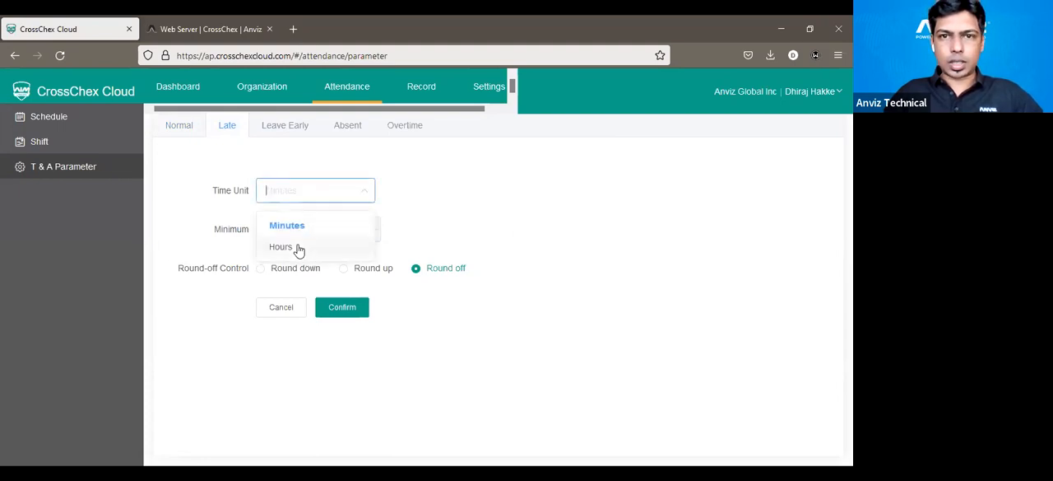
pyautogui.click(464, 216)
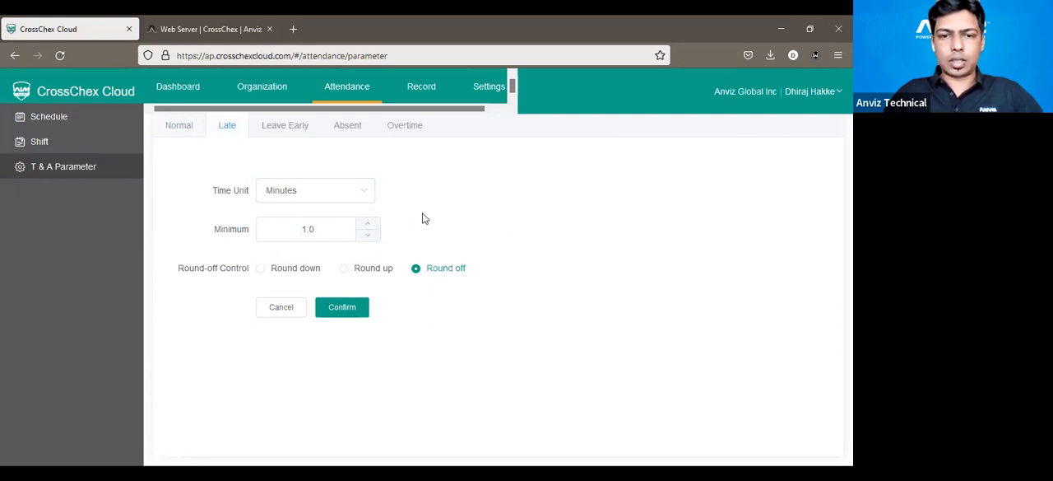
pyautogui.click(299, 137)
pyautogui.click(350, 134)
pyautogui.click(402, 137)
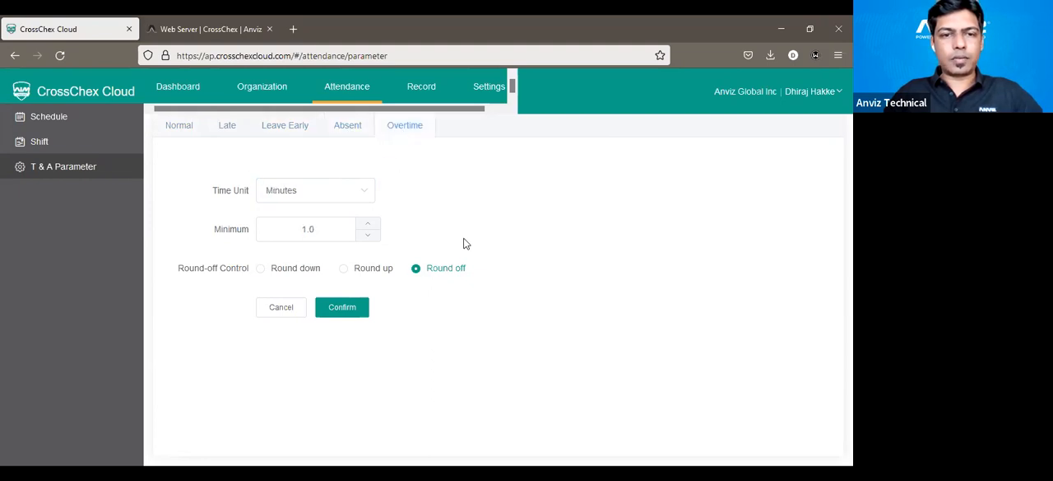
# Open the General shift for editing, review its duty times, punch times and recalculation period, and close it without changes.
pyautogui.click(45, 149)
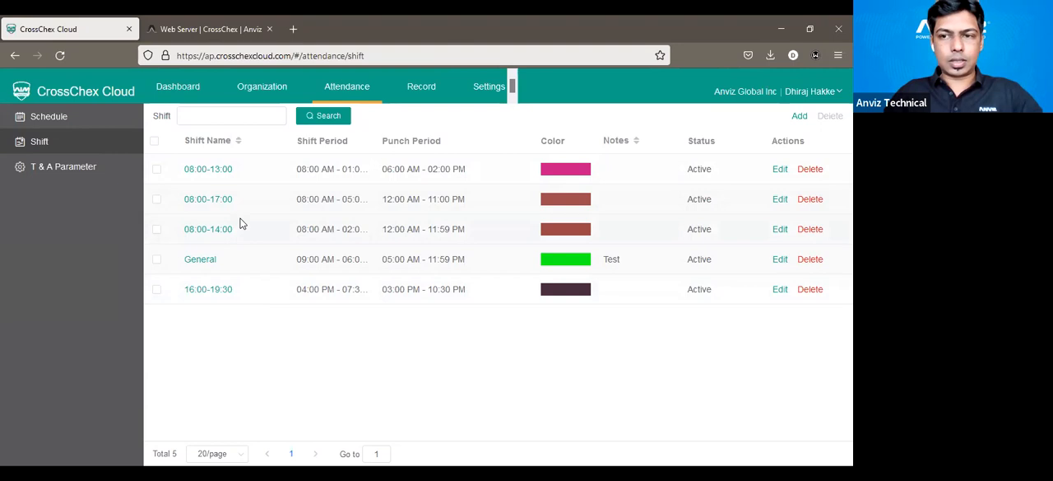
pyautogui.click(779, 260)
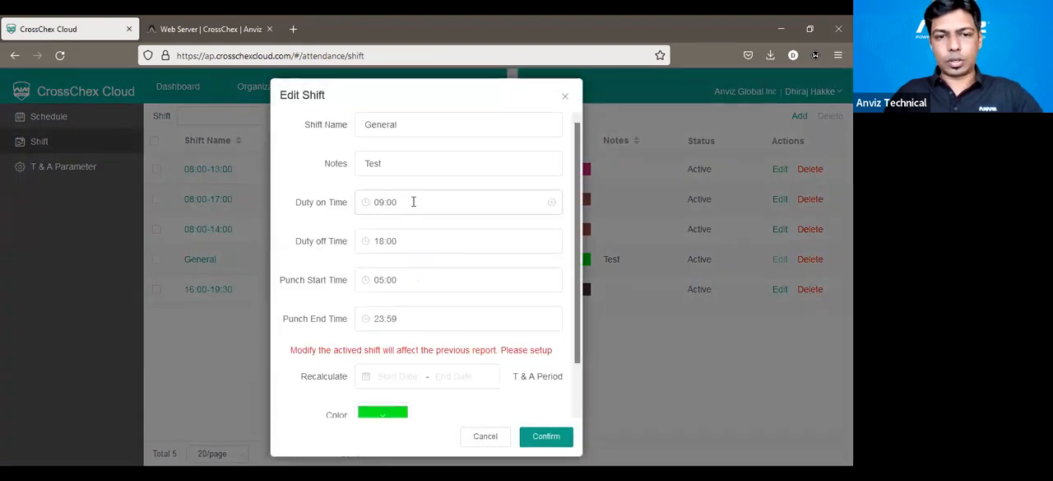
pyautogui.scroll(-1, 413, 239)
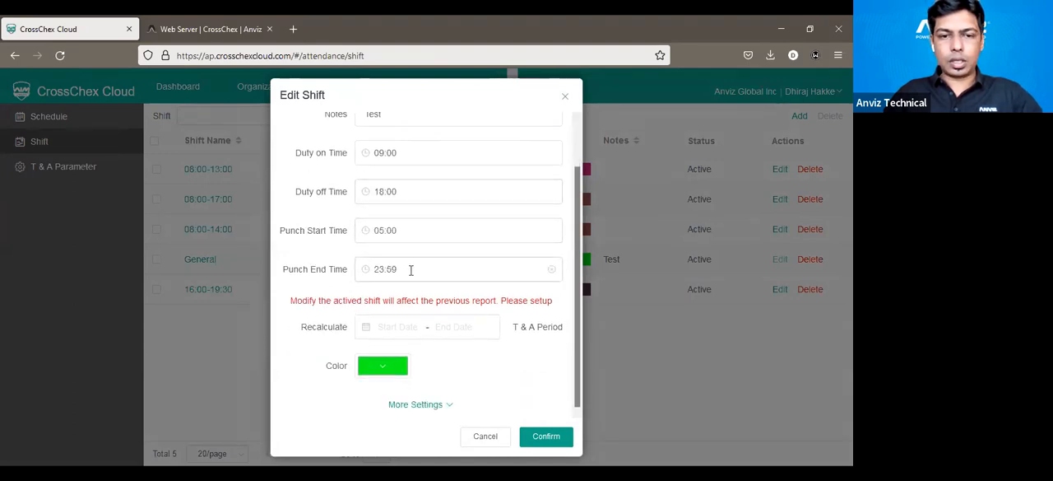
pyautogui.moveTo(289, 302); pyautogui.dragTo(555, 307)
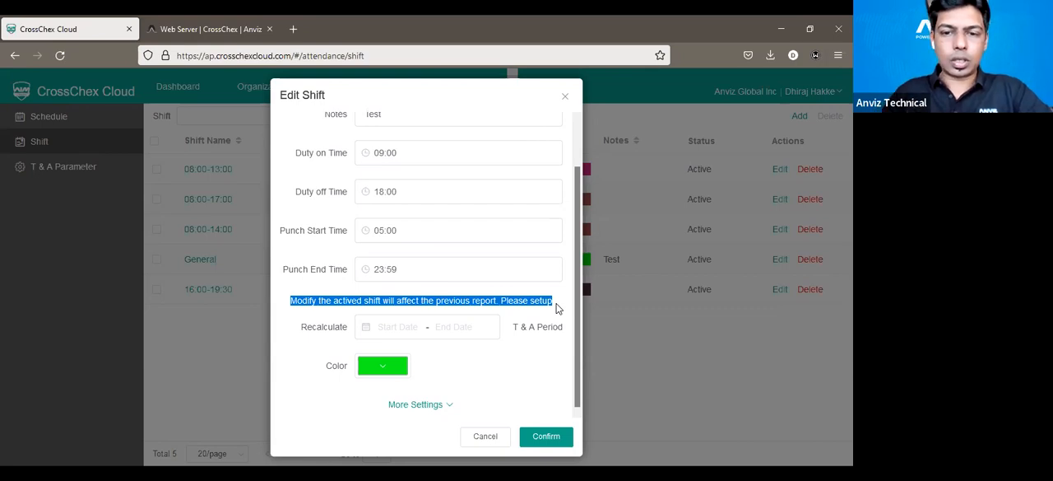
pyautogui.click(410, 328)
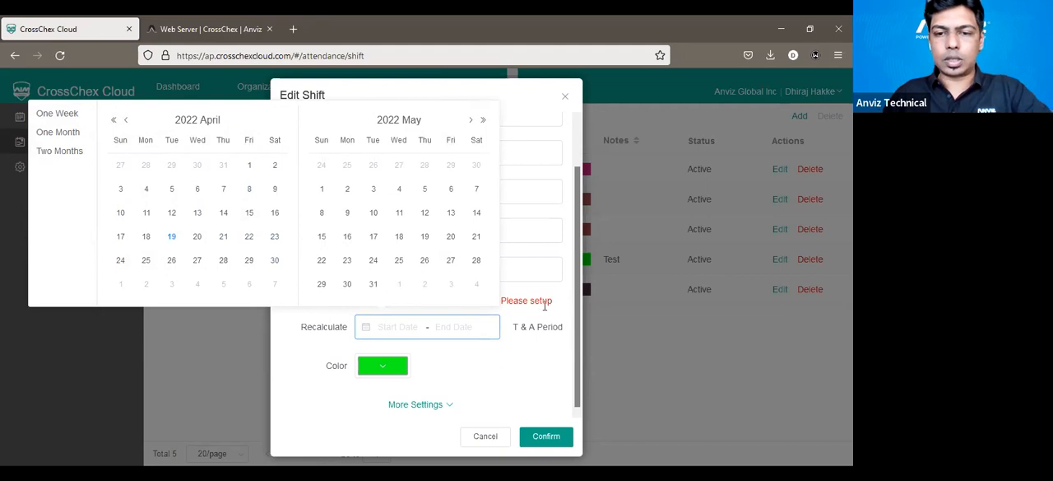
pyautogui.click(571, 356)
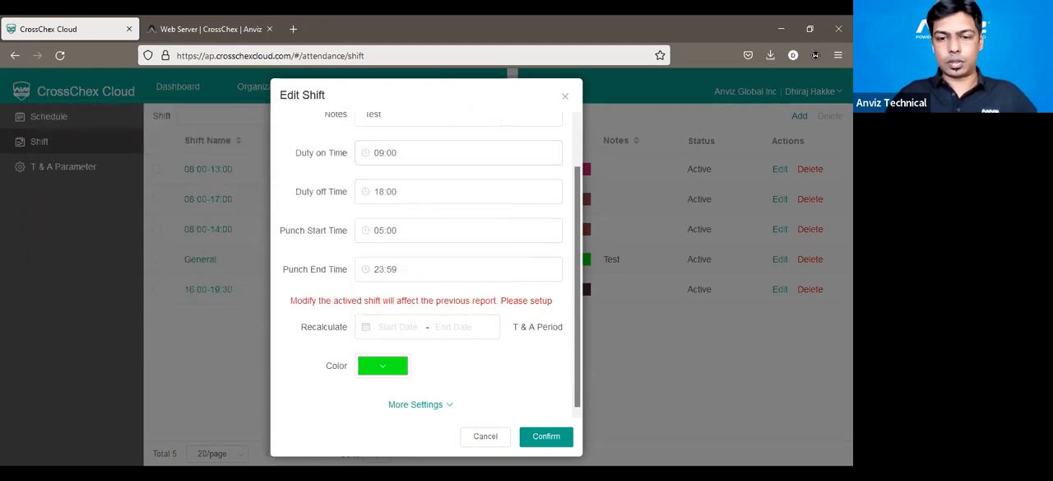
pyautogui.click(486, 437)
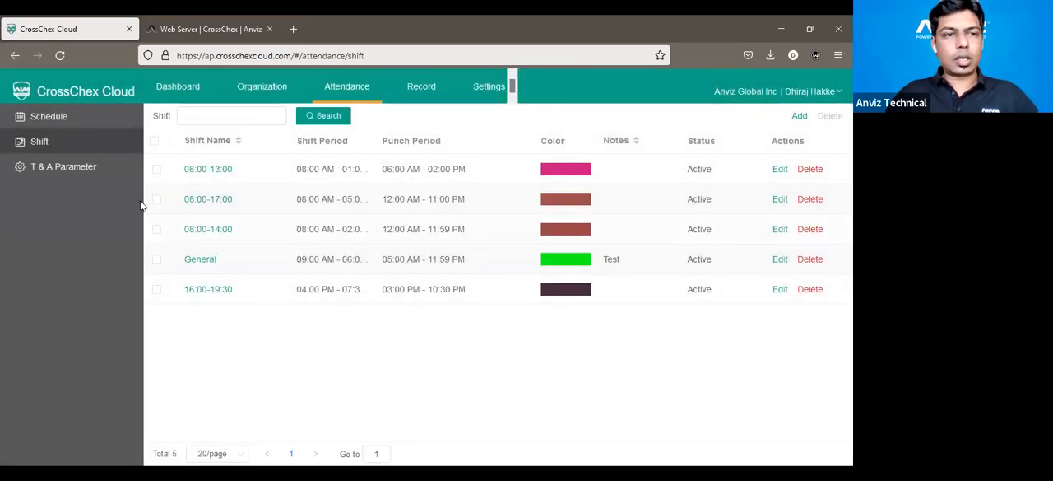
# Schedule the General shift from 01/04/2022 to 30/04/2022 for the unscheduled employee directly above the row with green shift markers.
pyautogui.click(59, 127)
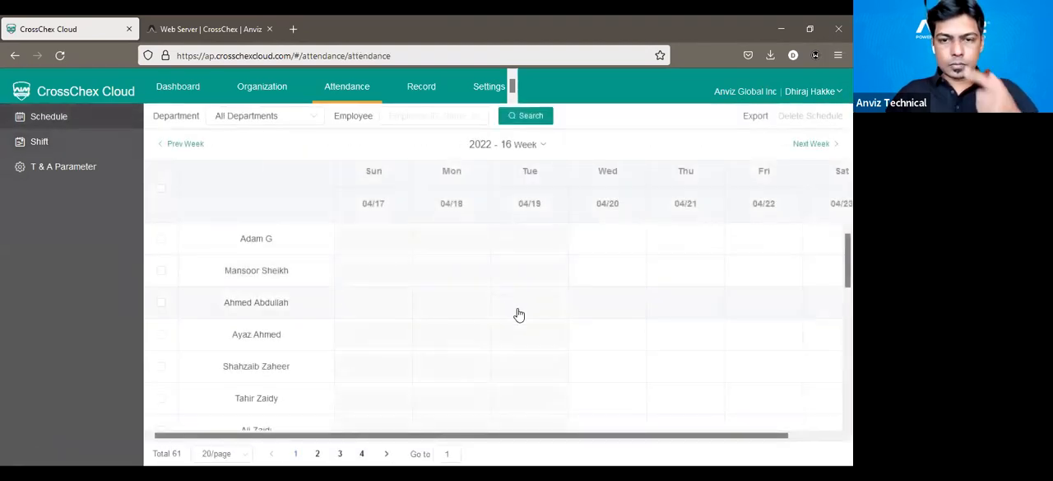
pyautogui.scroll(-8, 518, 315)
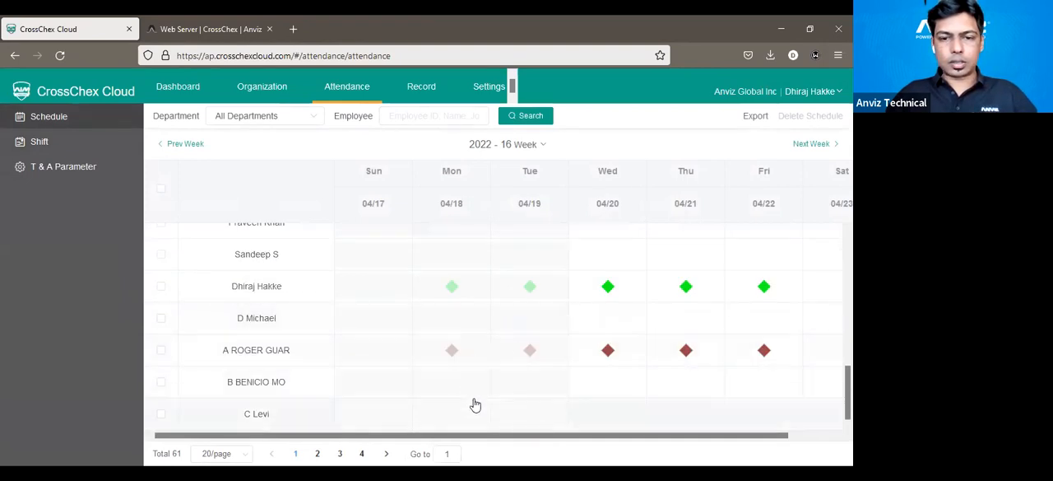
pyautogui.moveTo(606, 293)
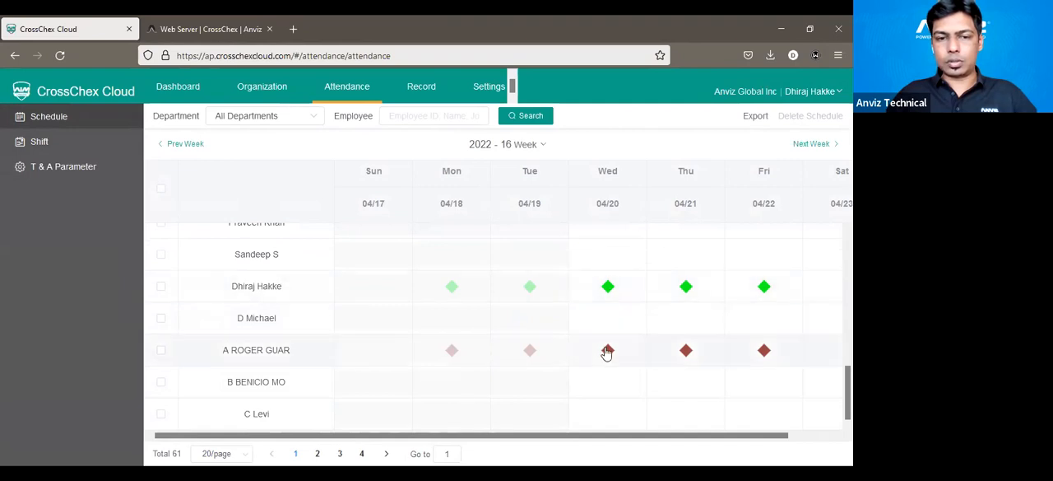
pyautogui.click(451, 262)
pyautogui.click(421, 190)
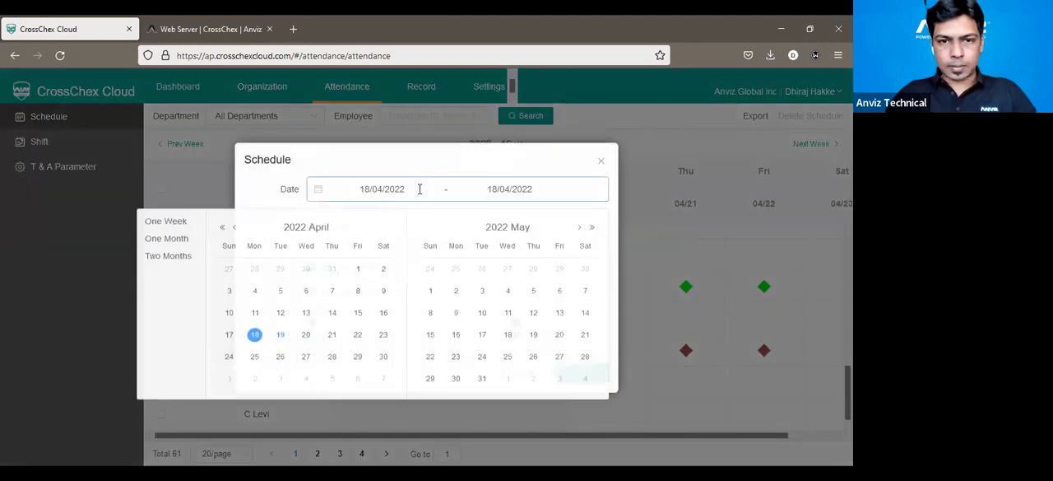
pyautogui.click(357, 273)
pyautogui.click(384, 369)
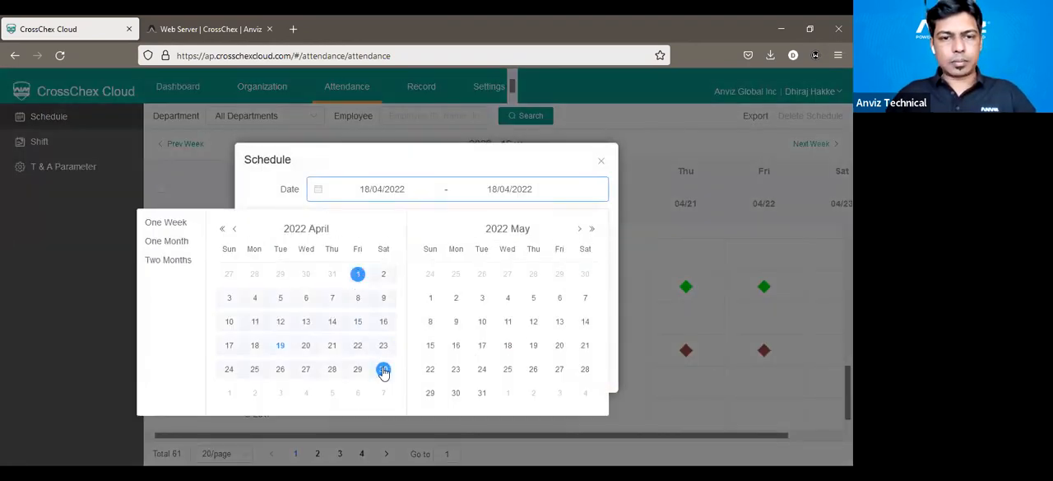
pyautogui.click(381, 233)
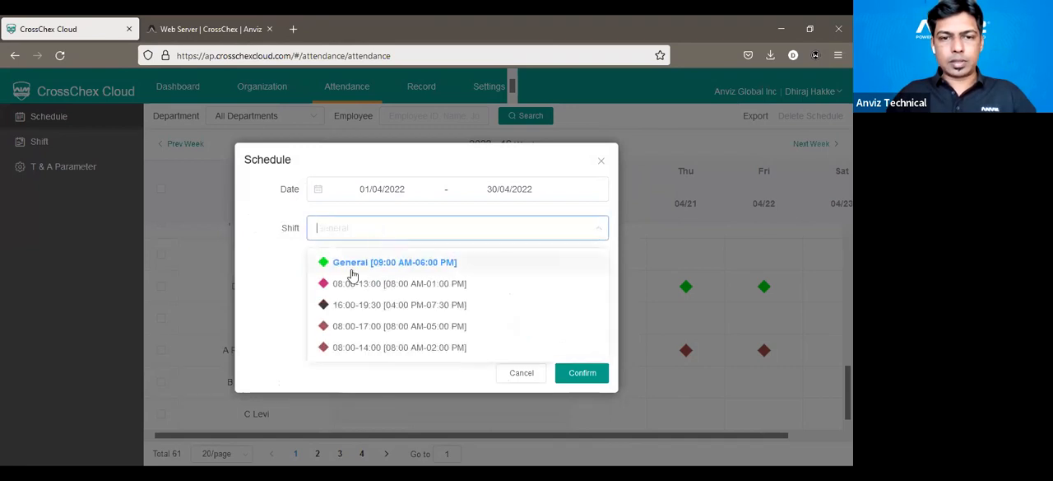
pyautogui.click(415, 263)
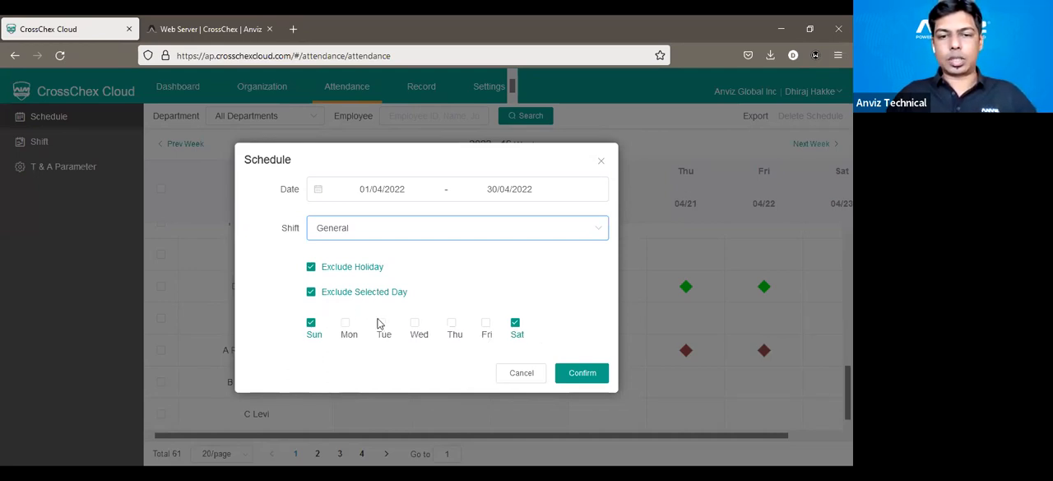
pyautogui.click(585, 379)
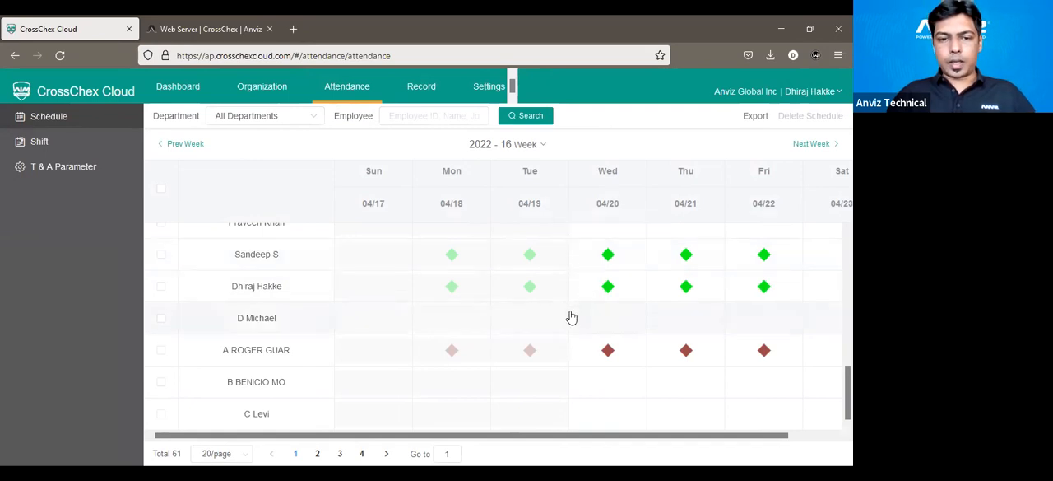
# On schedule page 2, assign the 08:00-13:00 shift from 01/04/2022 to 30/04/2022 to the employee two rows above the double-shift row.
pyautogui.click(318, 453)
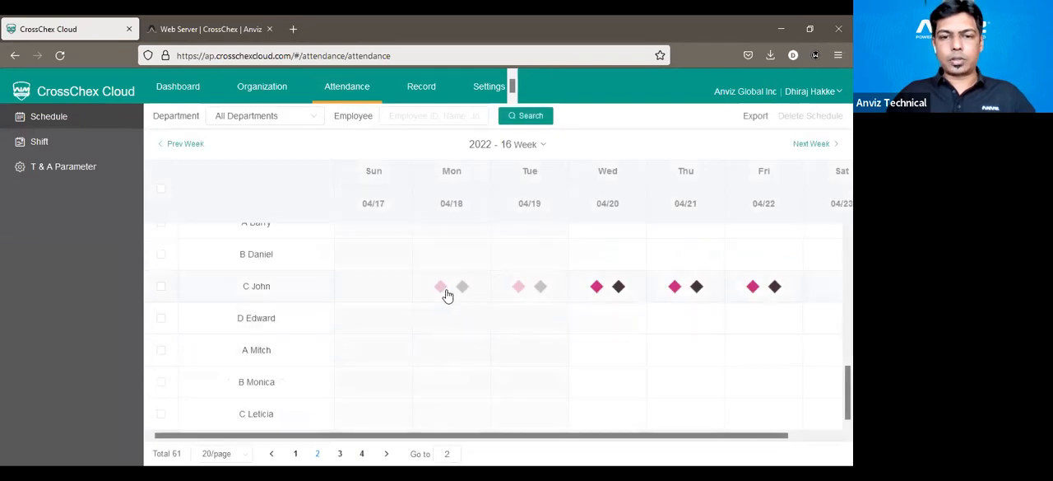
pyautogui.moveTo(439, 294)
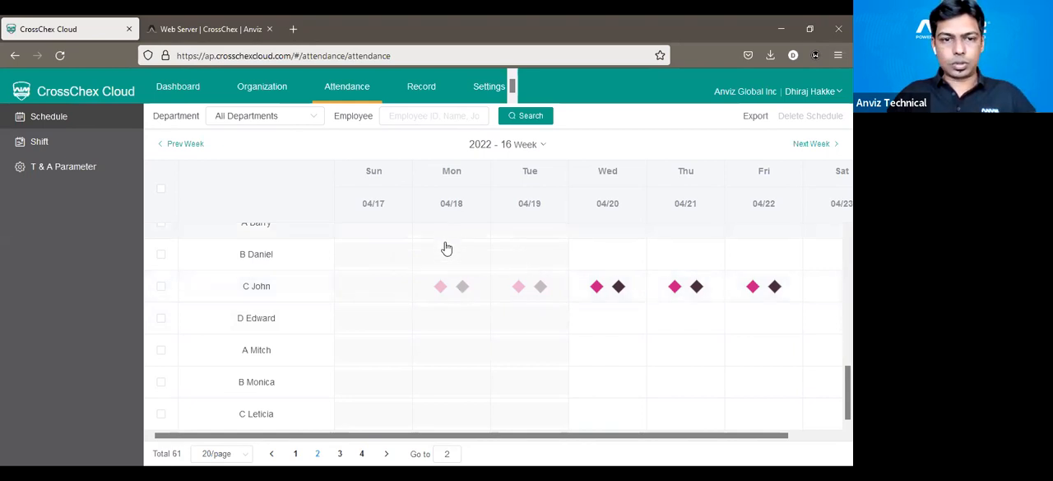
pyautogui.scroll(1, 446, 253)
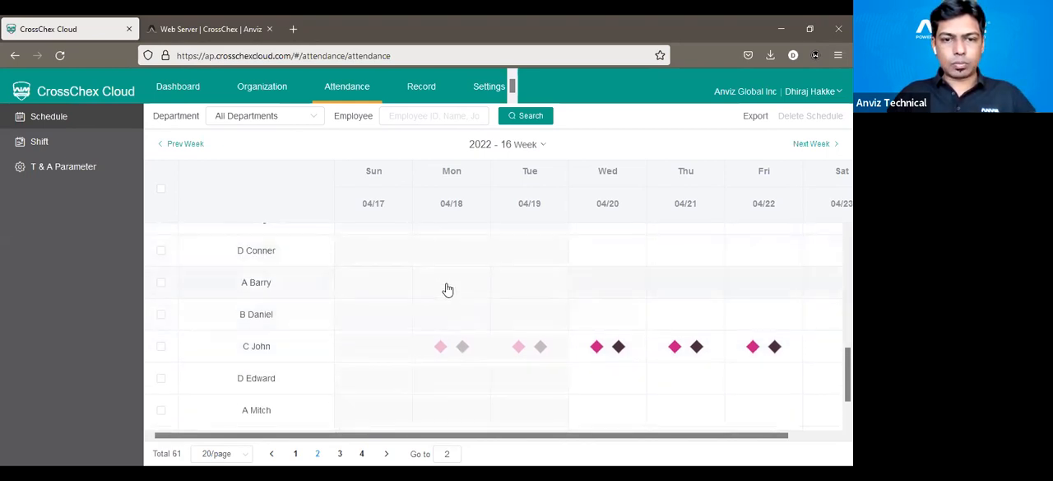
pyautogui.click(449, 288)
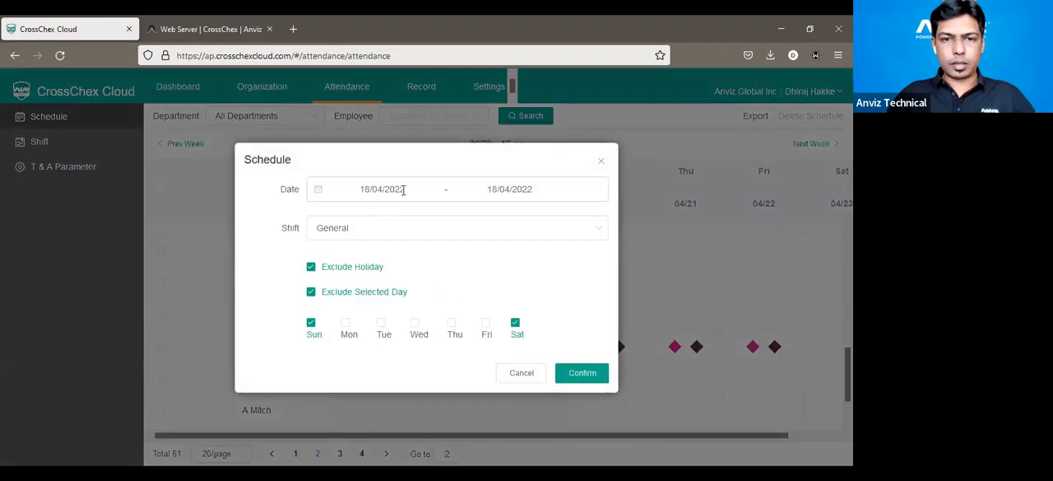
pyautogui.click(400, 191)
pyautogui.click(360, 277)
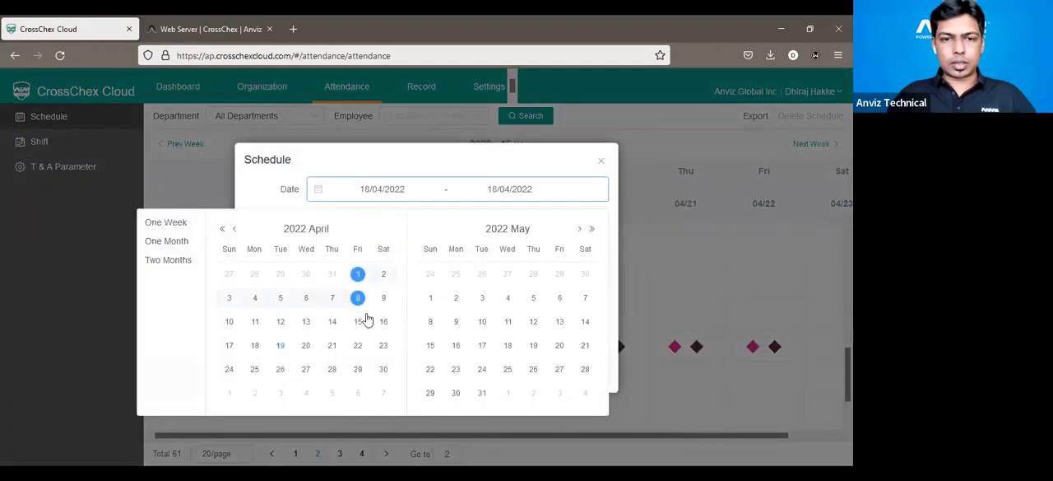
pyautogui.click(383, 370)
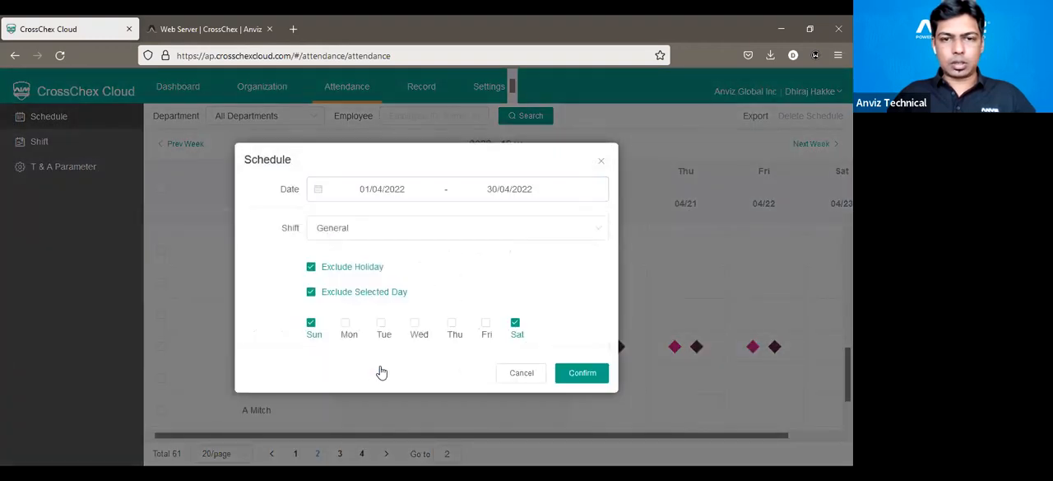
pyautogui.click(376, 234)
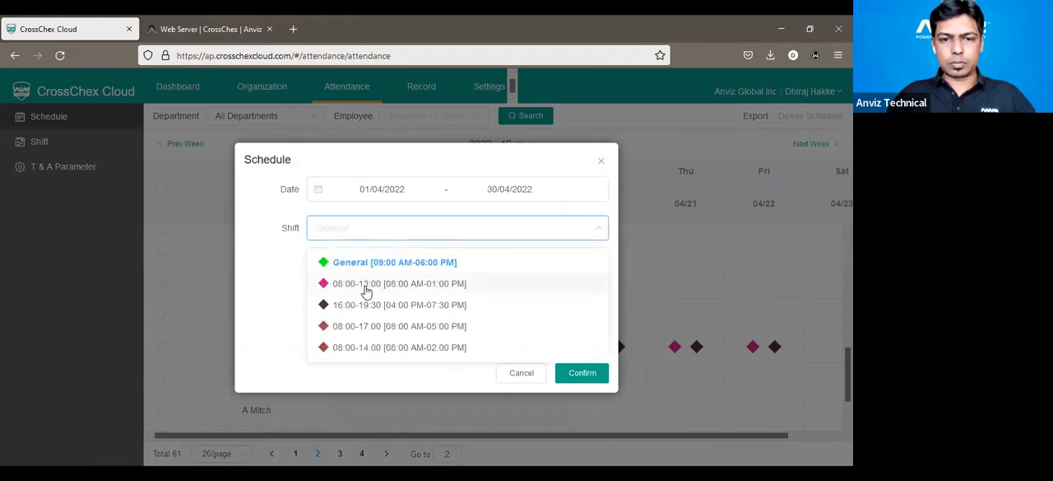
pyautogui.click(366, 290)
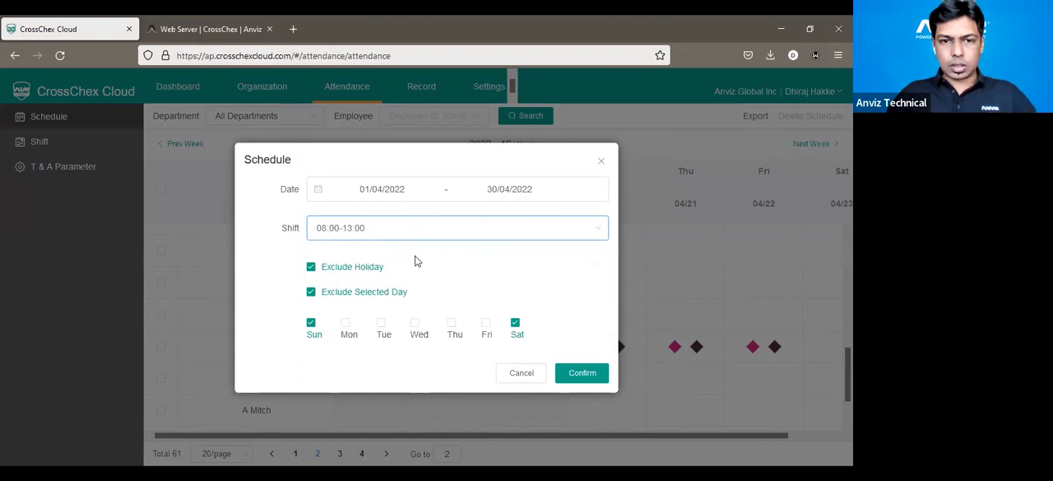
pyautogui.click(582, 374)
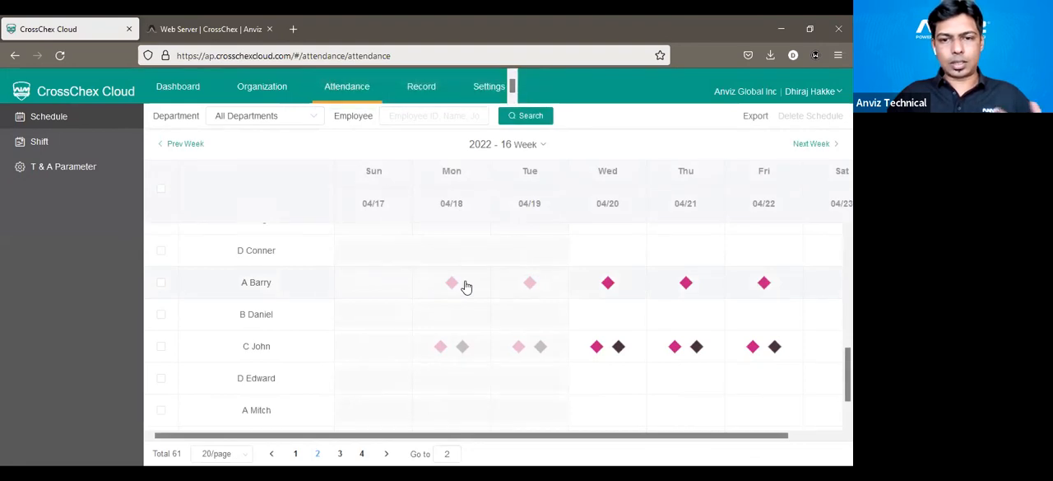
# Add the 16:00-19:30 shift from 01/04/2022 to 30/04/2022 for the employee who has only the 08:00-13:00 shift.
pyautogui.click(465, 286)
pyautogui.click(415, 187)
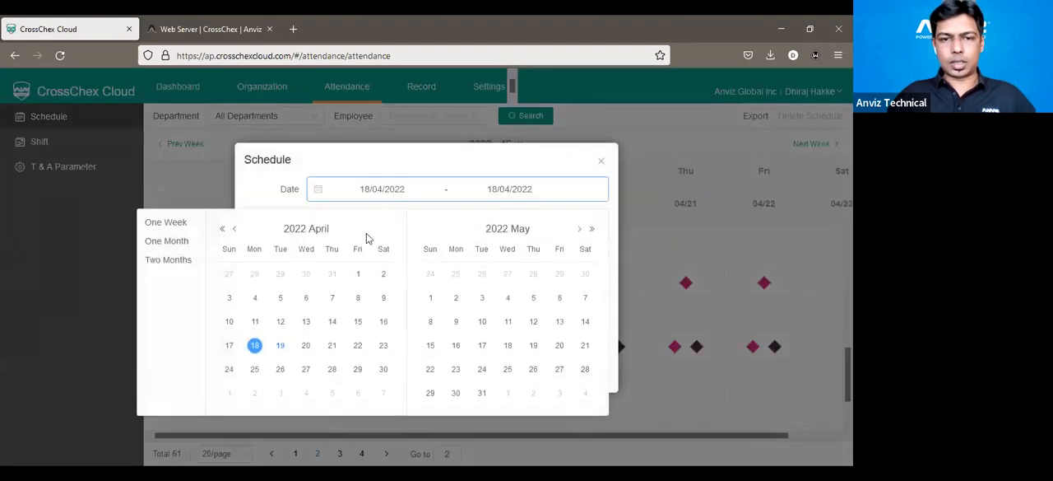
pyautogui.click(358, 277)
pyautogui.click(384, 370)
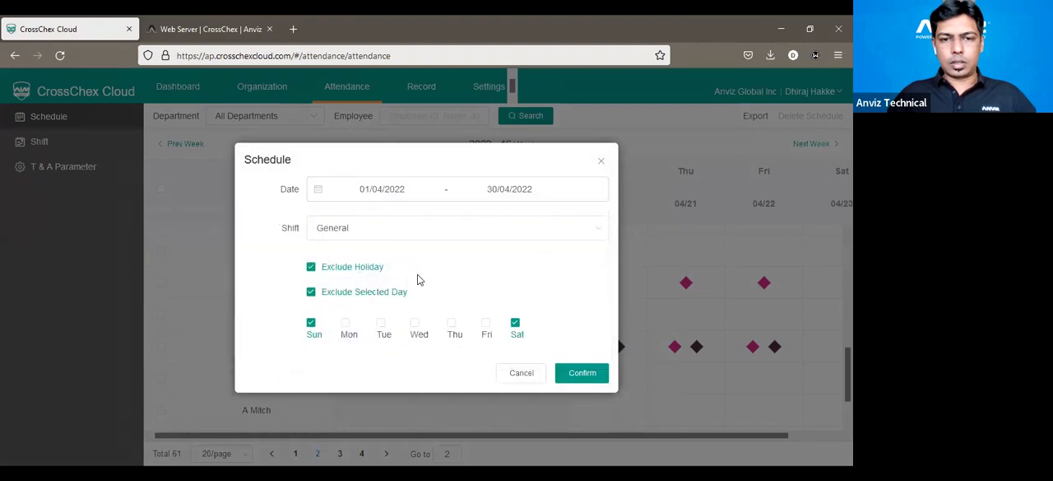
pyautogui.click(407, 232)
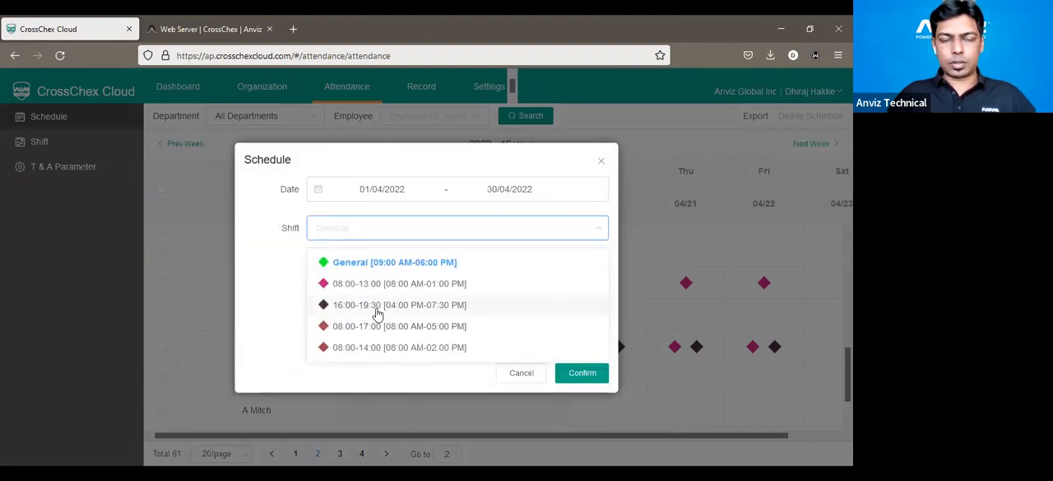
pyautogui.click(377, 306)
pyautogui.click(583, 373)
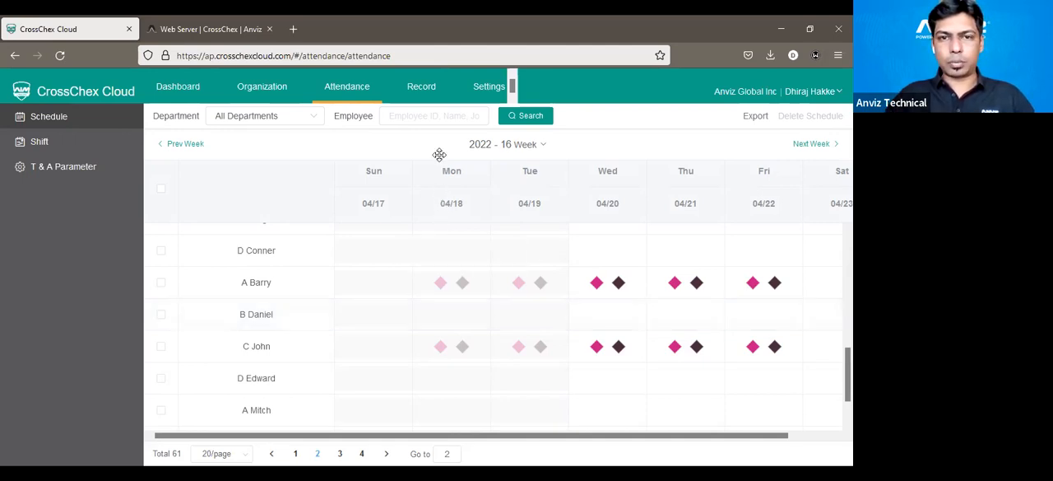
# Open the T & A Report and compare punch times, duty and working hours for the punched 08:00 AM-01:00 PM shift on 19/04/2022.
pyautogui.click(420, 93)
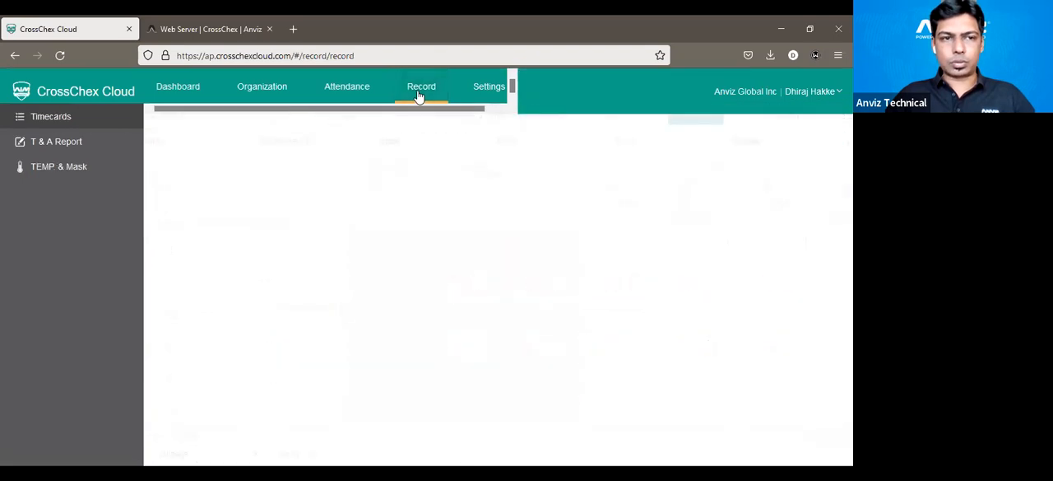
pyautogui.click(73, 143)
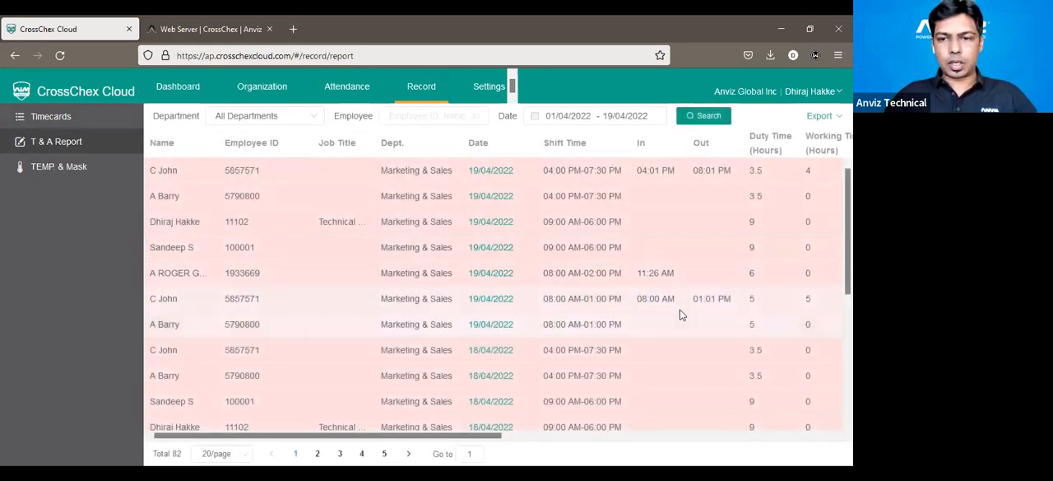
pyautogui.moveTo(639, 299); pyautogui.dragTo(729, 300)
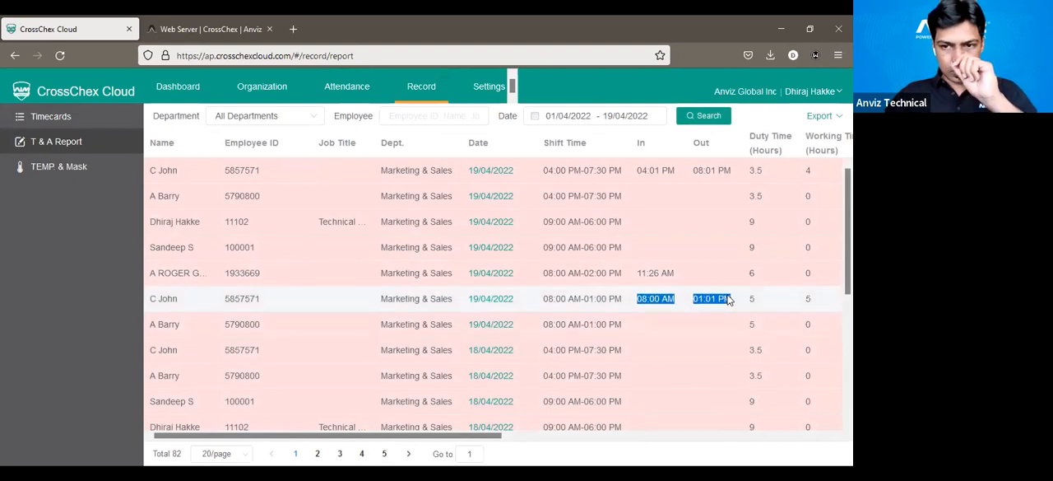
pyautogui.click(659, 301)
pyautogui.moveTo(639, 298); pyautogui.dragTo(805, 304)
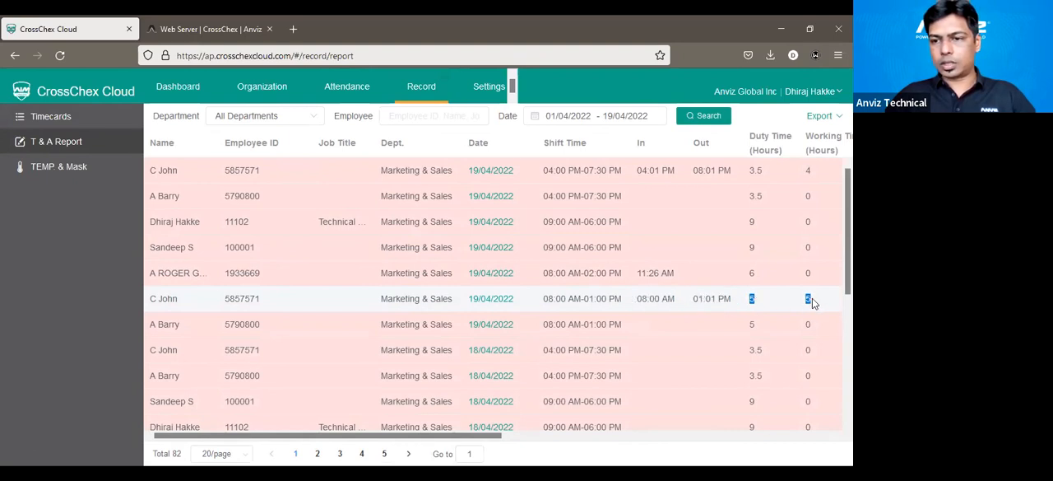
pyautogui.click(812, 298)
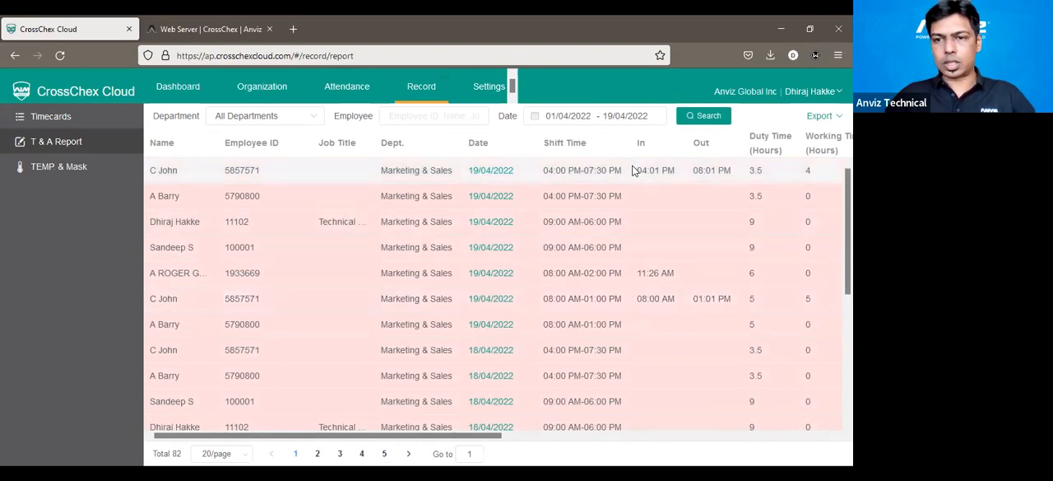
# Examine the in and out punches and duty hours of the same employee's 04:00 PM-07:30 PM shift on 19/04/2022.
pyautogui.moveTo(639, 171); pyautogui.dragTo(731, 175)
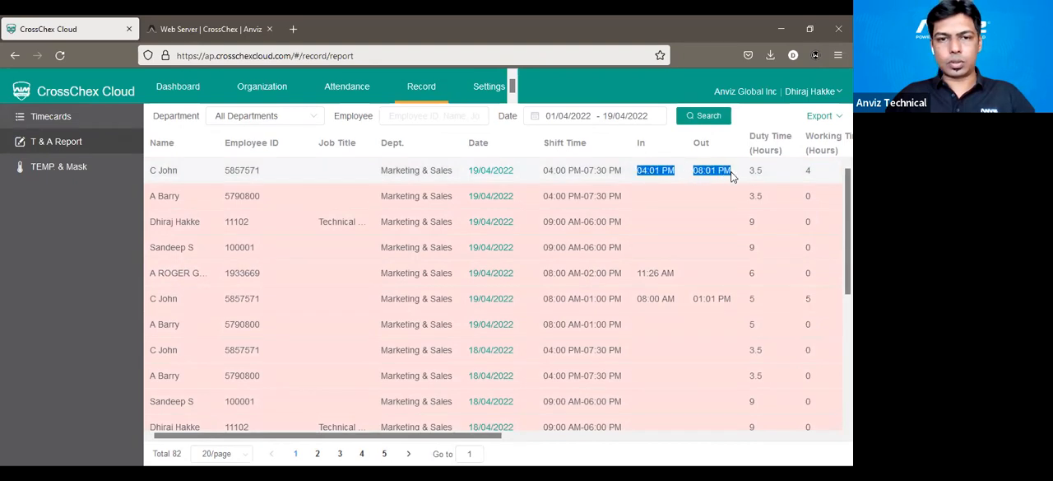
pyautogui.click(790, 179)
pyautogui.moveTo(763, 172); pyautogui.dragTo(748, 172)
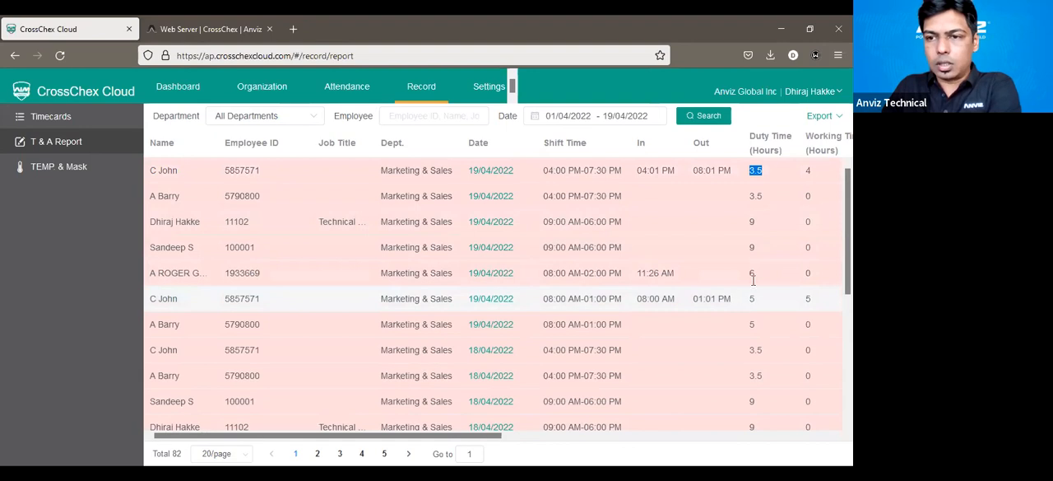
pyautogui.moveTo(536, 301); pyautogui.dragTo(424, 172)
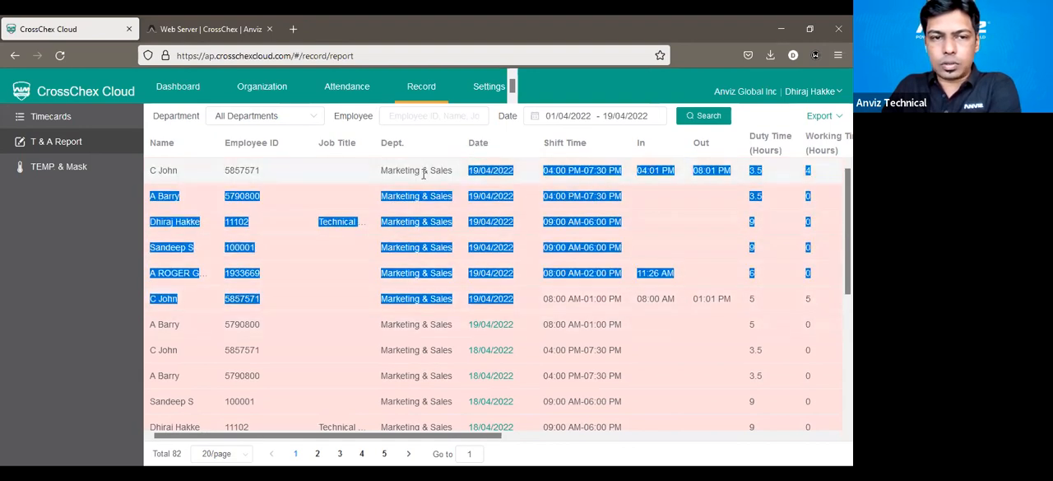
pyautogui.click(280, 175)
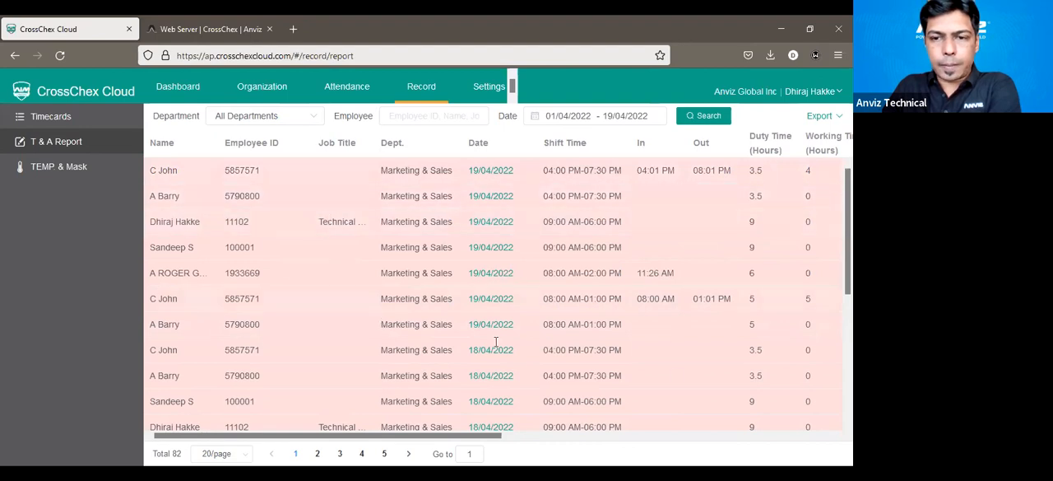
# Check the export options of the T & A Report and return to the dashboard.
pyautogui.click(830, 116)
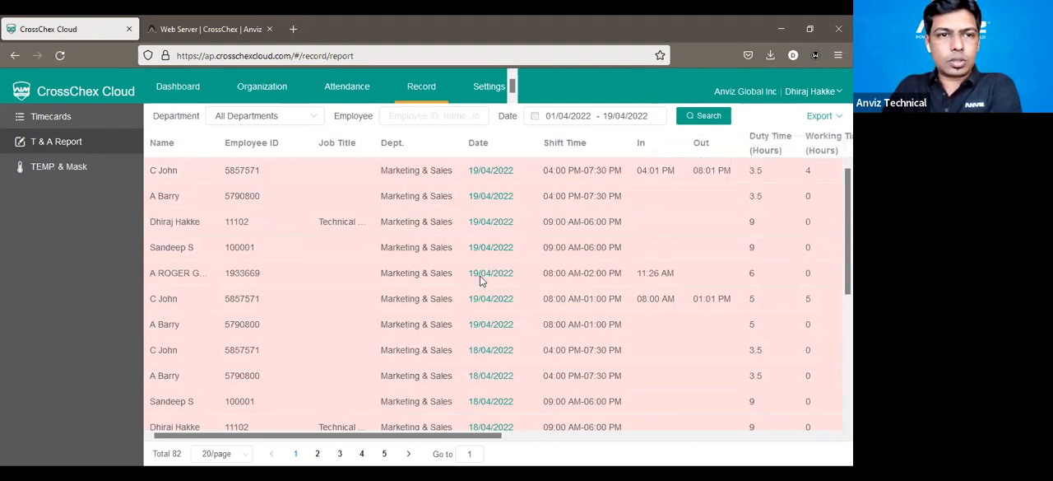
pyautogui.click(178, 86)
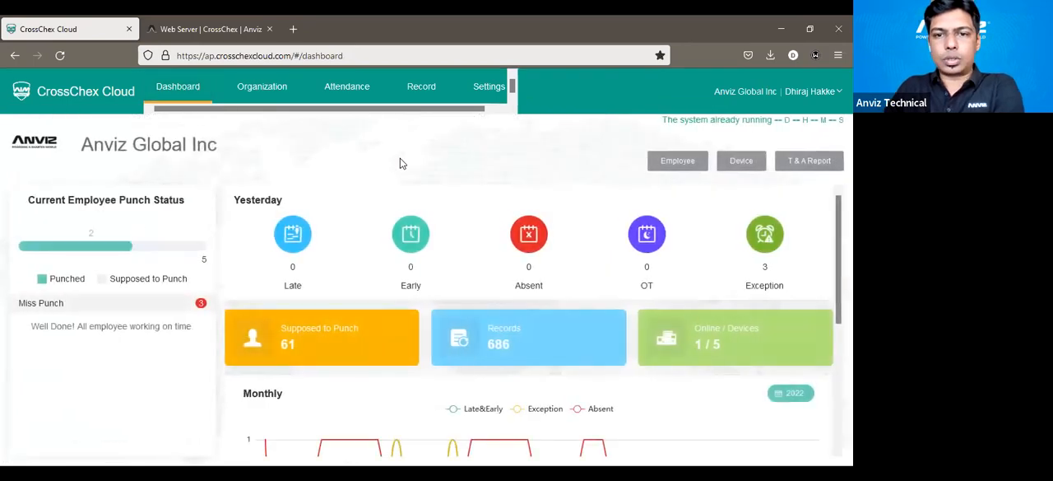